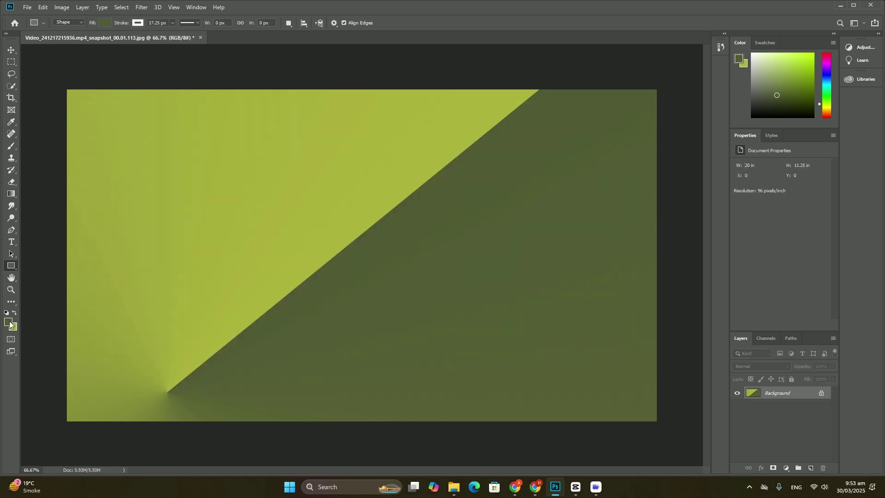
- Set a teal foreground and drag a diagonal teal-to-yellow-green gradient across the background
left_click(9, 322)
left_click(384, 159)
left_click(531, 107)
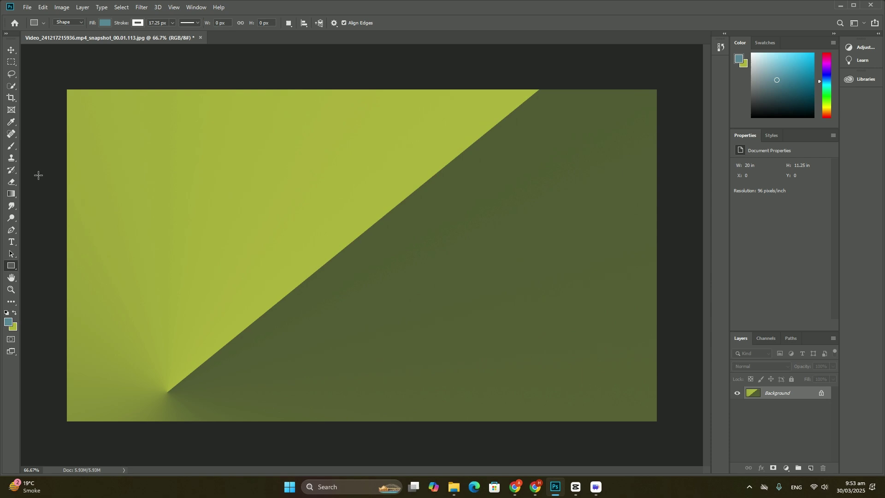
left_click(11, 194)
left_click_drag(143, 139, 555, 319)
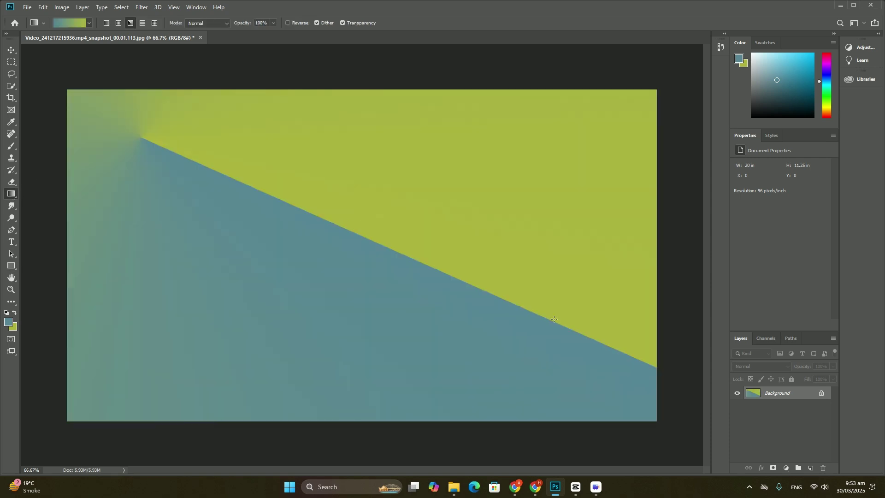
right_click(17, 269)
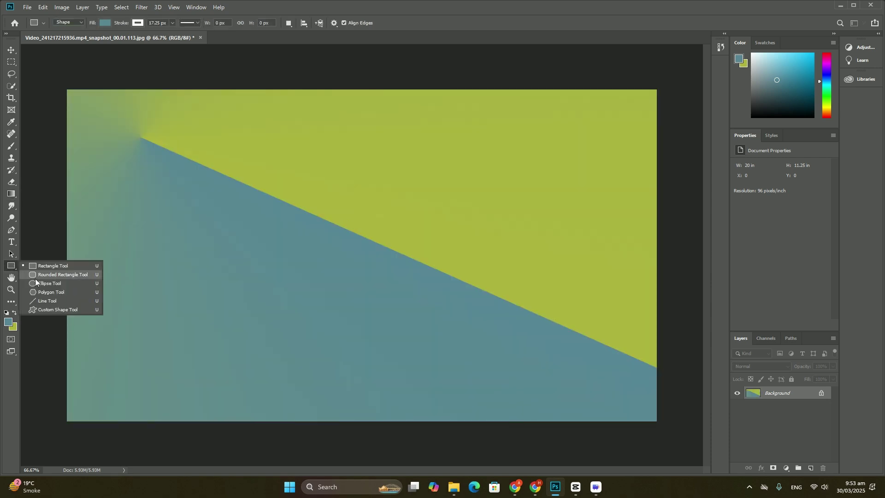
- Start a dark brown Impact text layer for NXYHND on the canvas
left_click(12, 242)
left_click(370, 24)
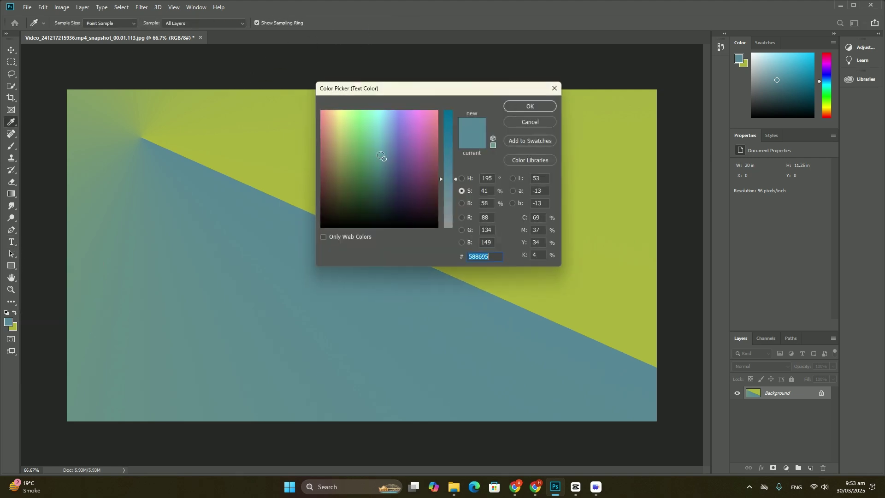
left_click(330, 201)
left_click(528, 105)
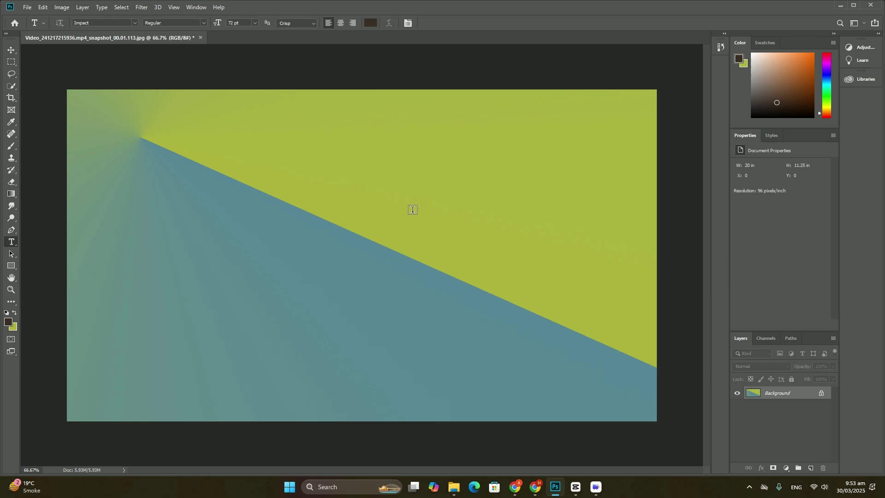
left_click(366, 237)
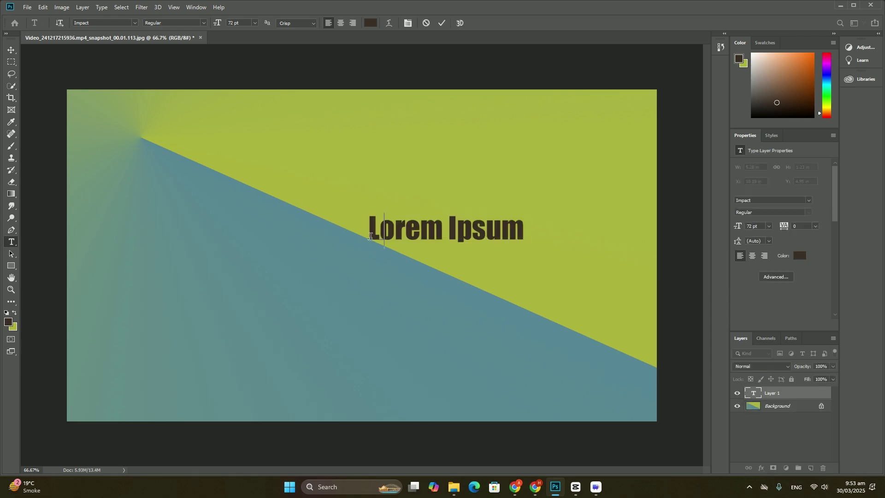
type("NXYHND")
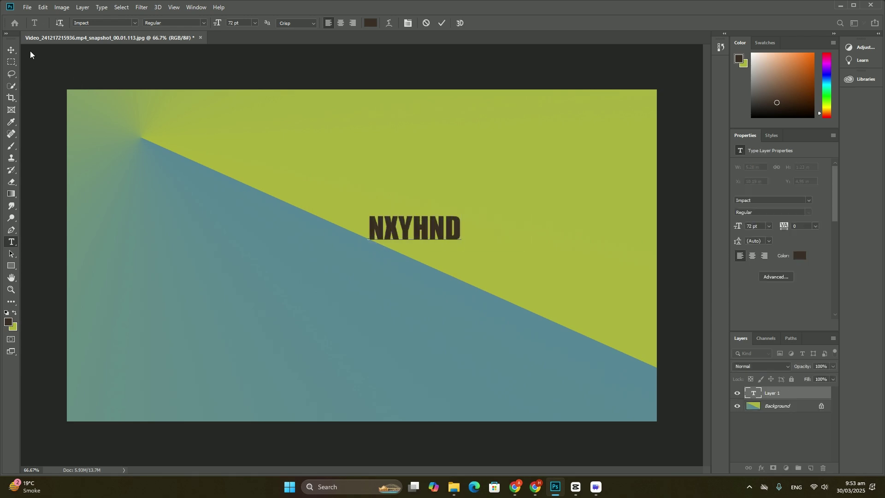
type("v")
- Commit NXYHND, then enlarge and centre it with Free Transform (Ctrl+T)
key("ctrl+t")
mouse_move(369, 231)
left_mouse_down()
mouse_move(360, 214)
mouse_move(417, 254)
left_mouse_up()
key("Return")
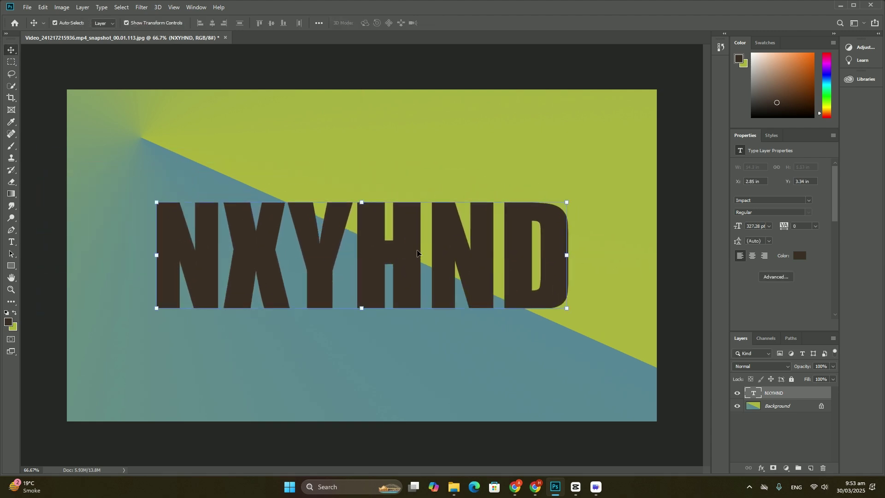
- Place the dark tech-pattern image into the document as an embedded layer
left_click(27, 7)
left_click(52, 188)
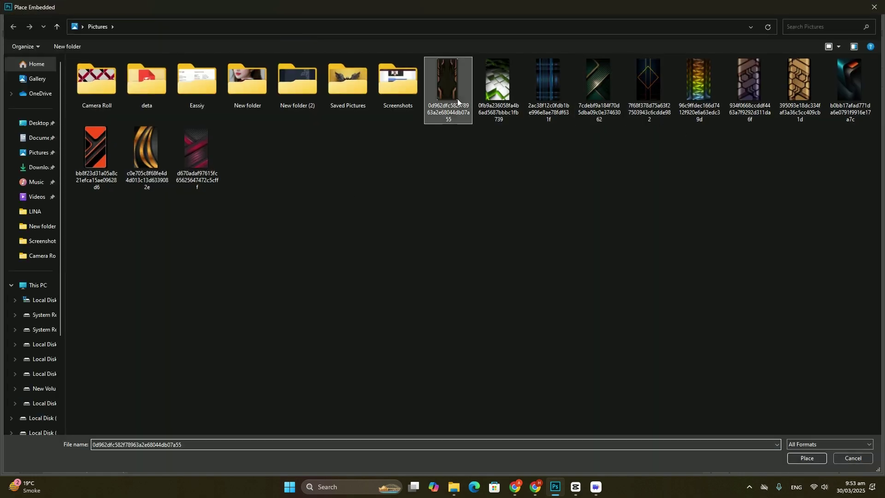
double_click(448, 83)
- Rotate and scale the tech image over NXYHND, then clip it to the letters
mouse_move(367, 91)
left_mouse_down()
mouse_move(467, 244)
mouse_move(470, 231)
left_mouse_up()
left_click_drag(527, 260, 573, 263)
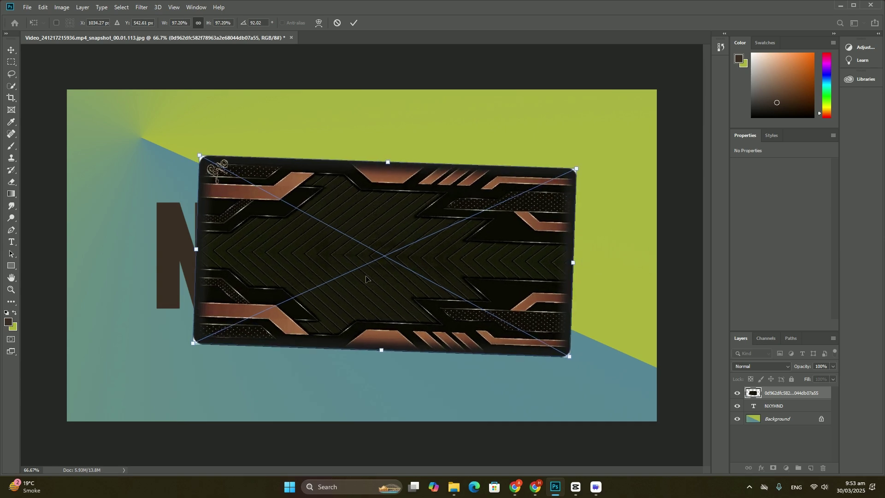
left_click_drag(194, 246, 136, 255)
key("Return")
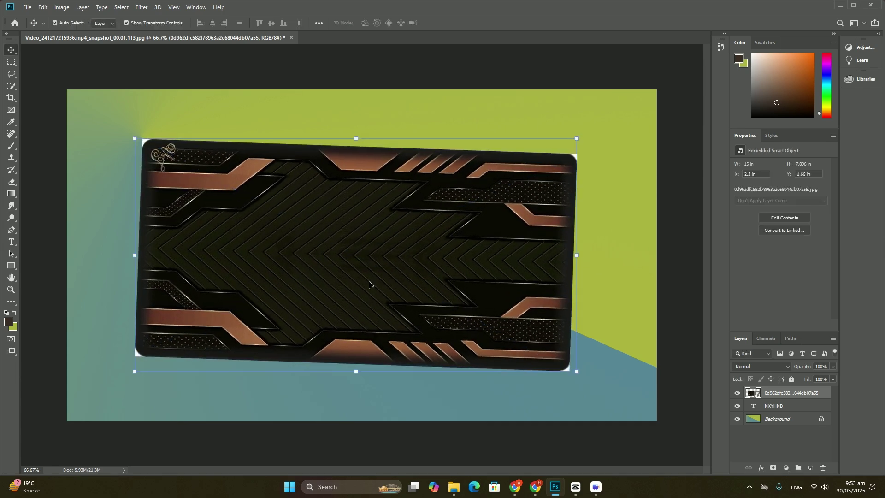
right_click(792, 394)
left_click(795, 198)
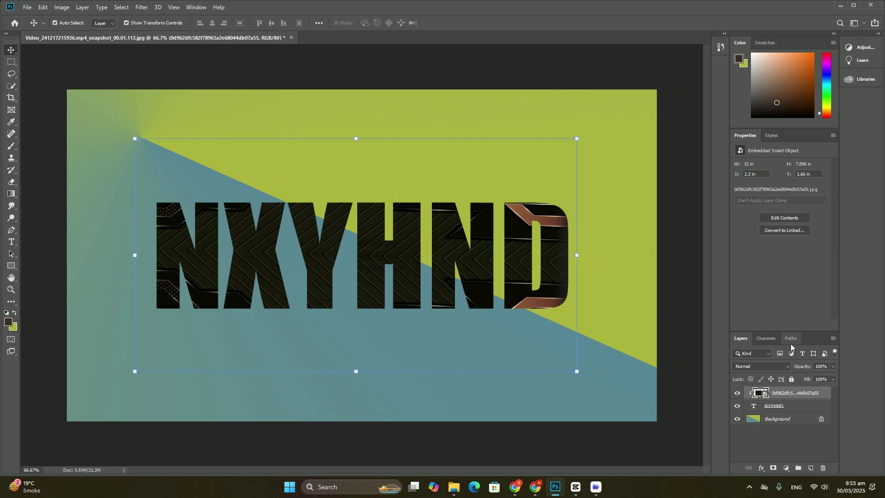
- On the Background layer, draw a near-canvas-size rectangle with a teal style preset
left_click(784, 419)
left_click(11, 266)
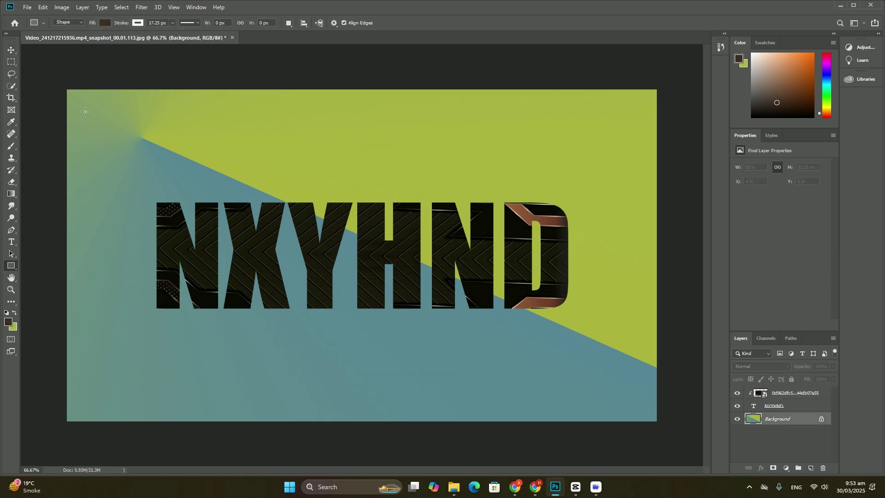
left_click_drag(86, 112, 639, 393)
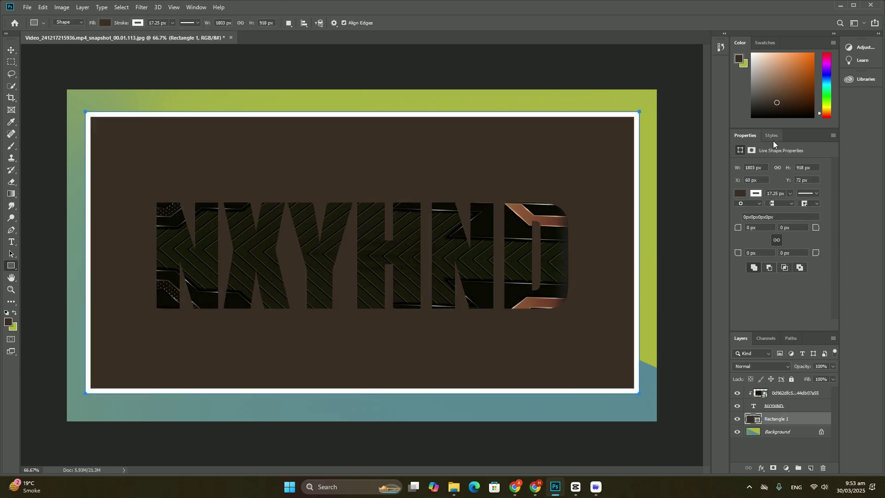
left_click(771, 134)
left_click(771, 178)
- Draw a second rectangle inside the first with a purple style preset
left_click_drag(109, 138, 615, 367)
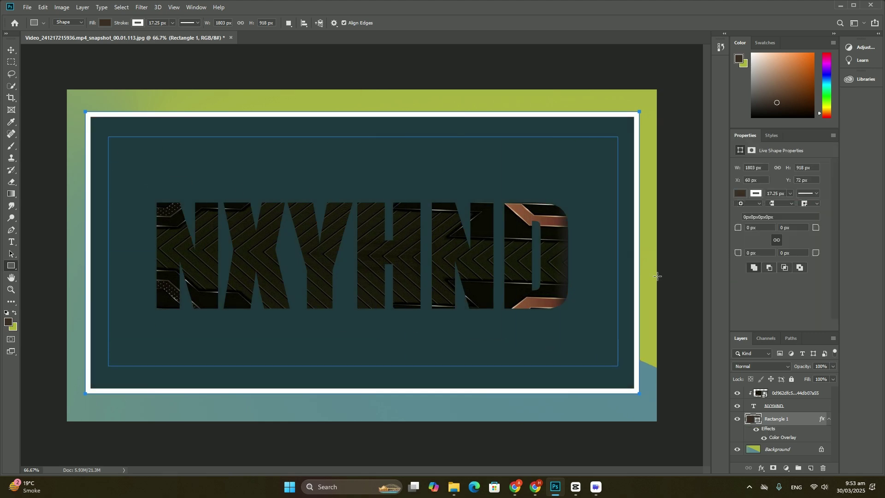
left_click(772, 137)
left_click(782, 165)
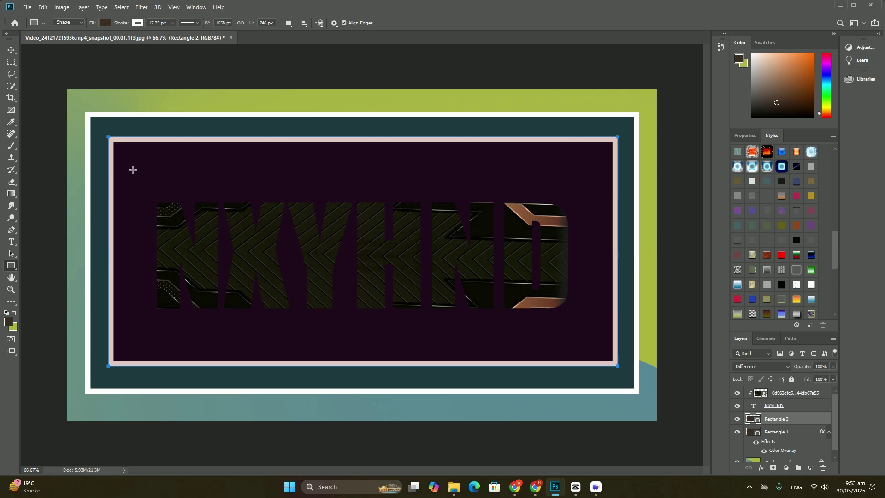
- Draw a green-gradient third rectangle, then a fourth rectangle inside it
left_click_drag(133, 170, 601, 338)
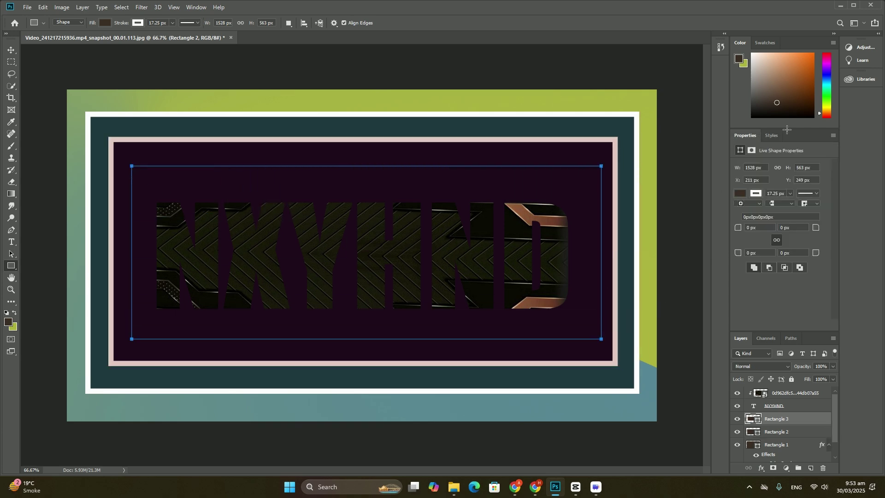
left_click(771, 136)
left_click(811, 255)
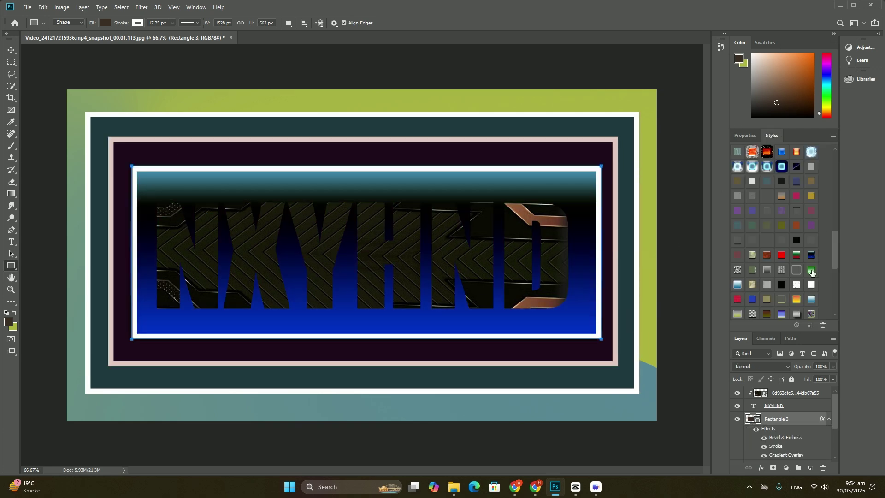
left_click_drag(147, 185, 581, 321)
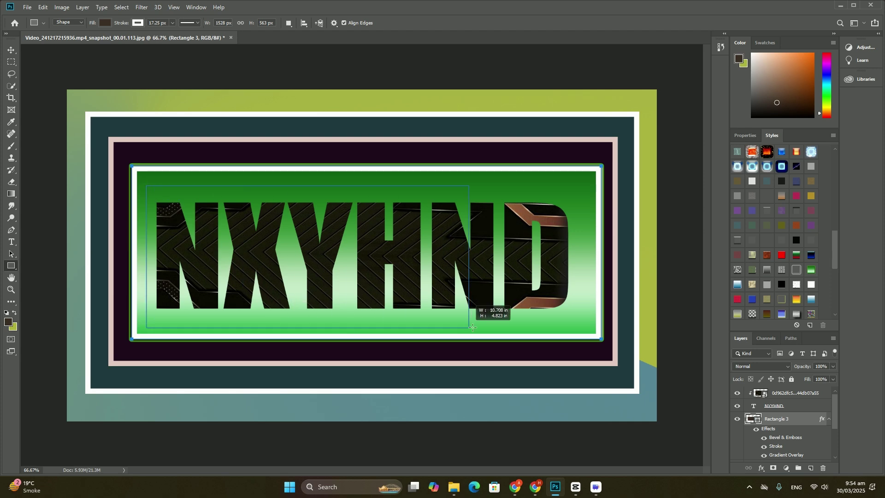